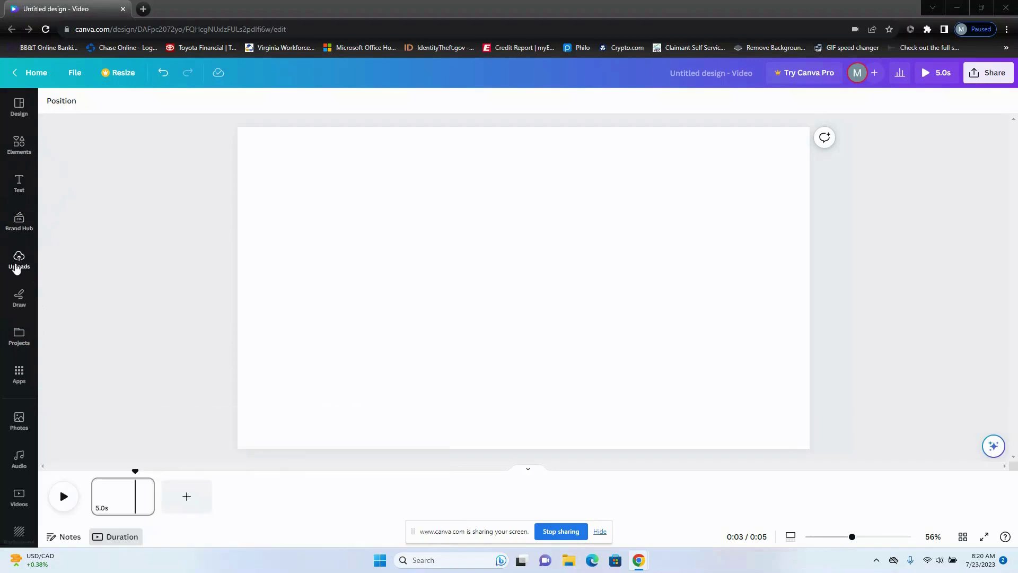
# Step: Move the sidebar from uploaded media to Canva's stock Videos library
pyautogui.click(18, 260)
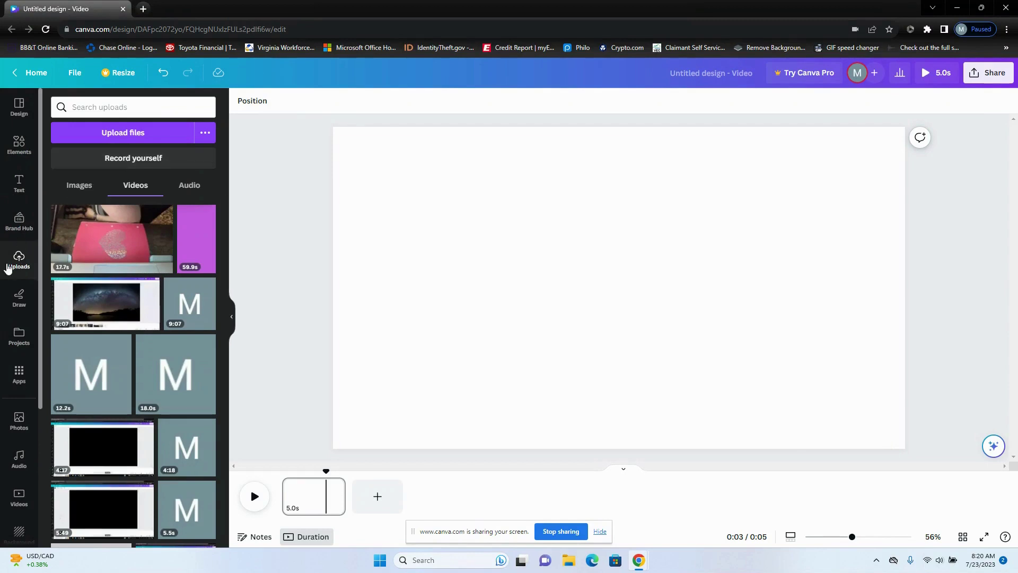
pyautogui.scroll(-1, 10, 268)
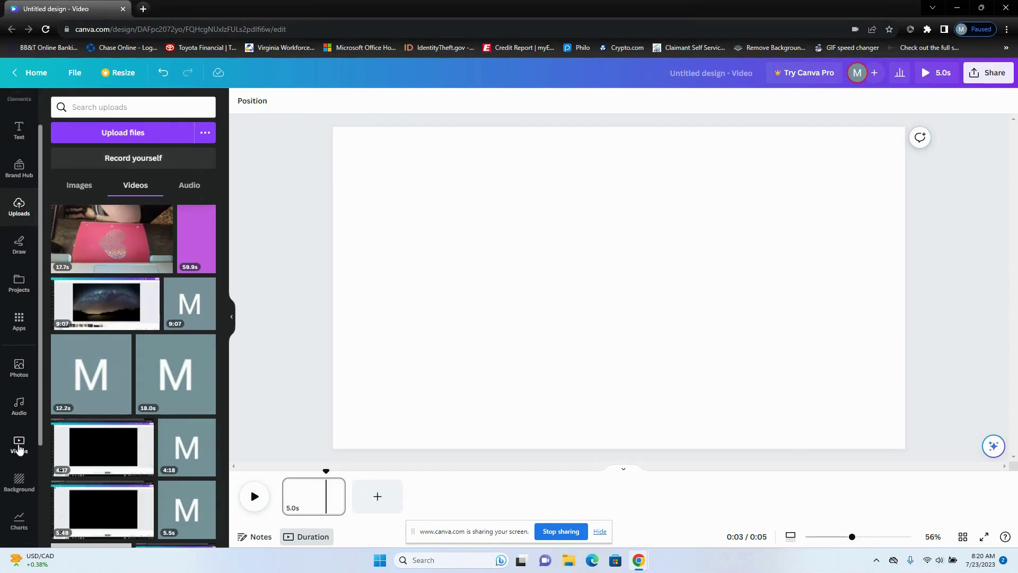
pyautogui.click(17, 441)
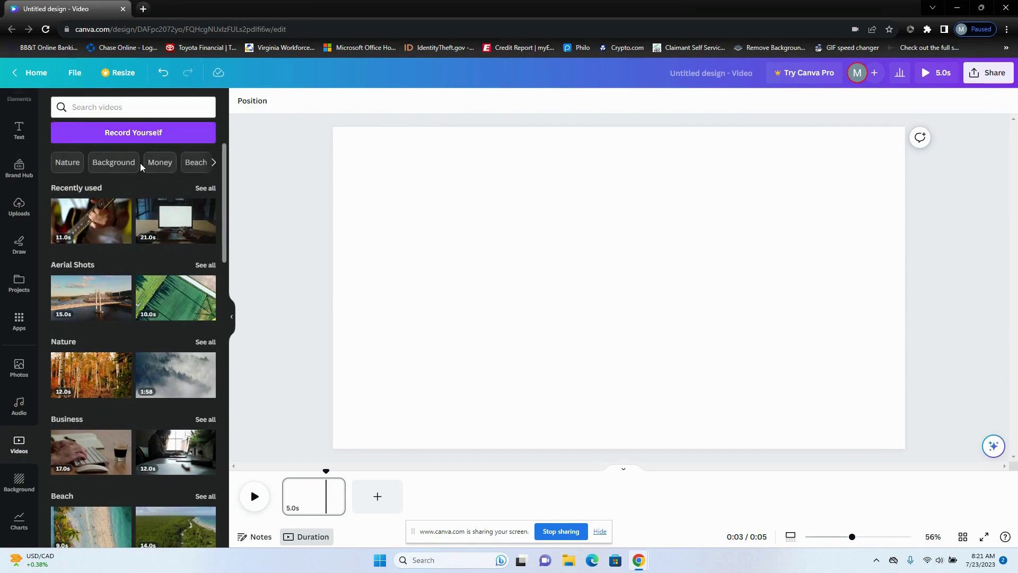
# Step: Launch the self-recording studio and browse the camera filters without applying one
pyautogui.click(135, 139)
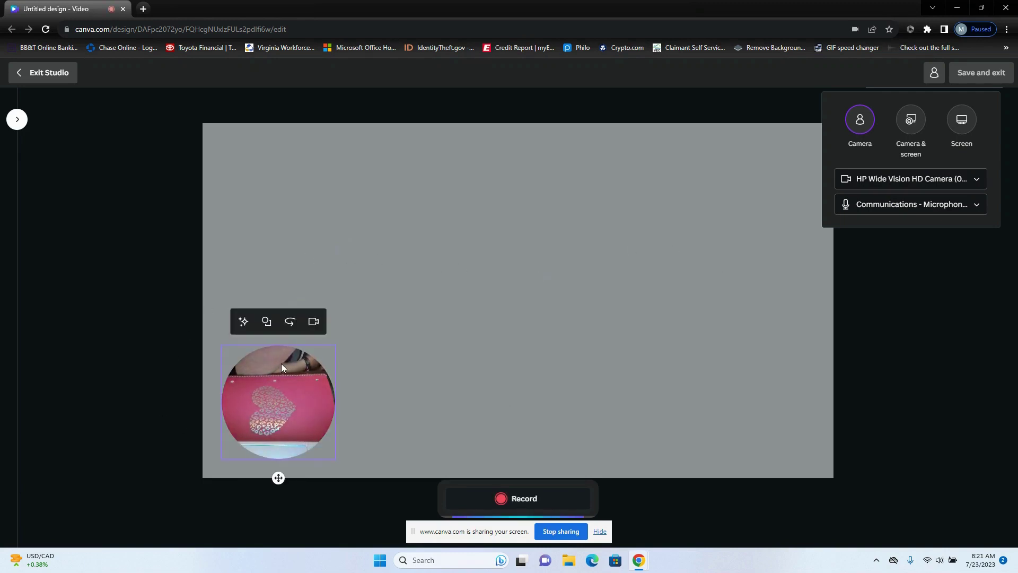
pyautogui.click(243, 323)
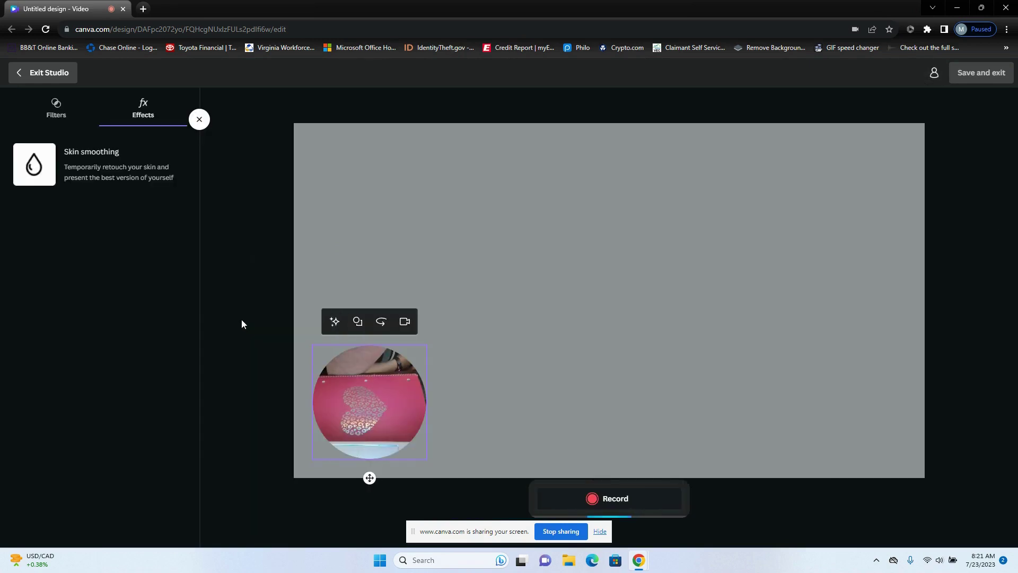
pyautogui.click(55, 110)
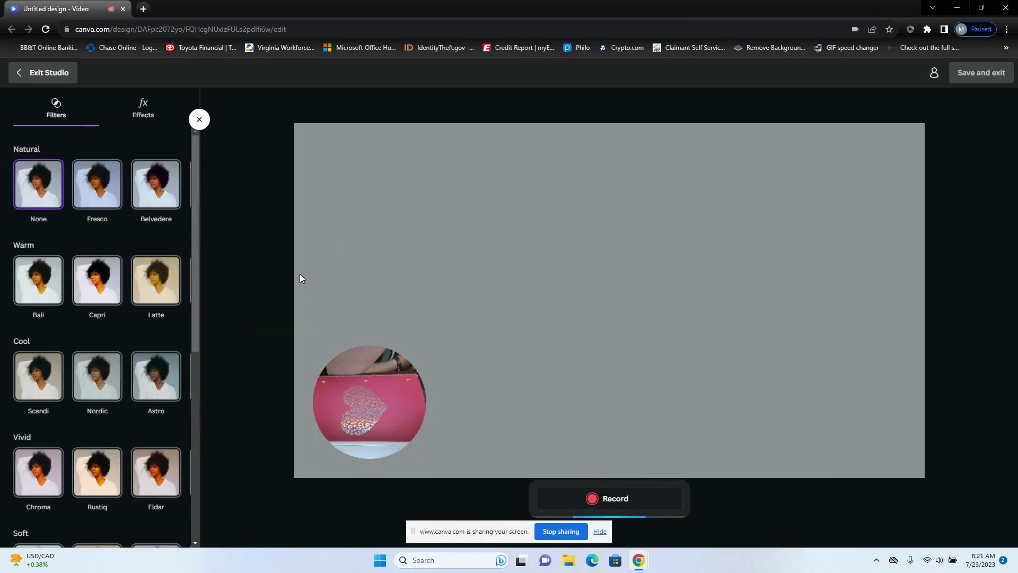
pyautogui.click(199, 119)
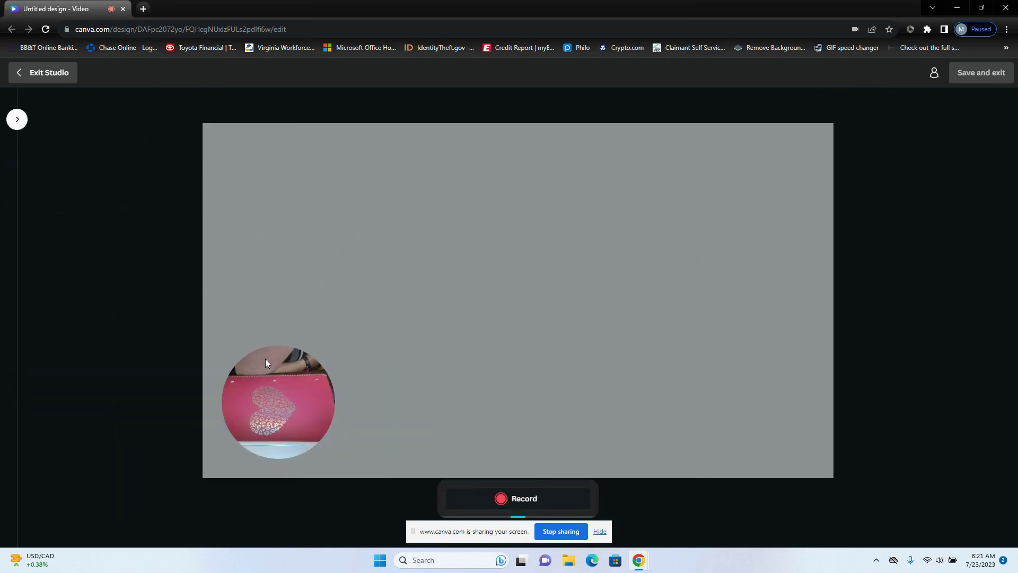
# Step: Switch the webcam bubble to rectangular and back to a circle, then mirror the camera
pyautogui.moveTo(266, 358)
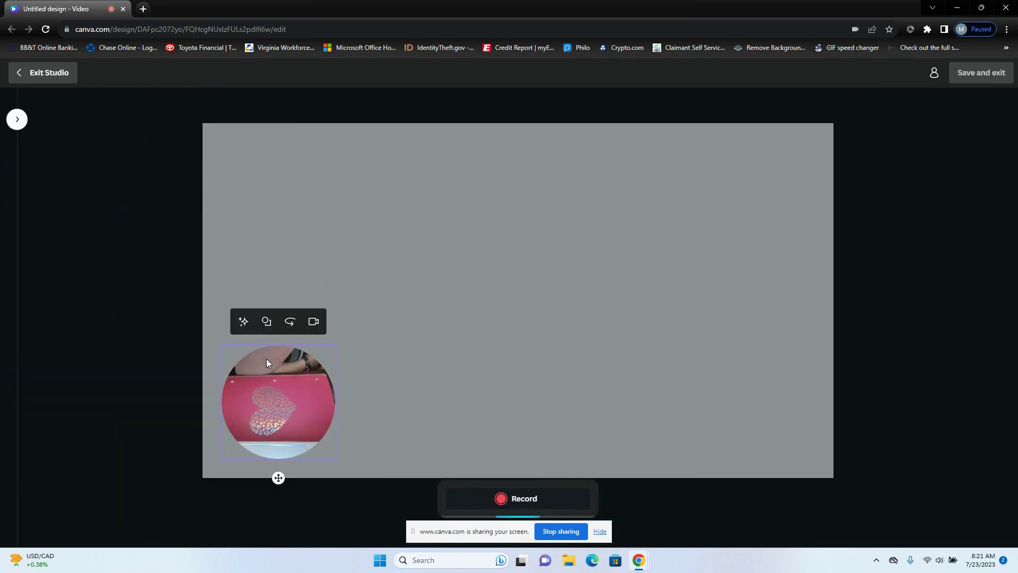
pyautogui.click(266, 324)
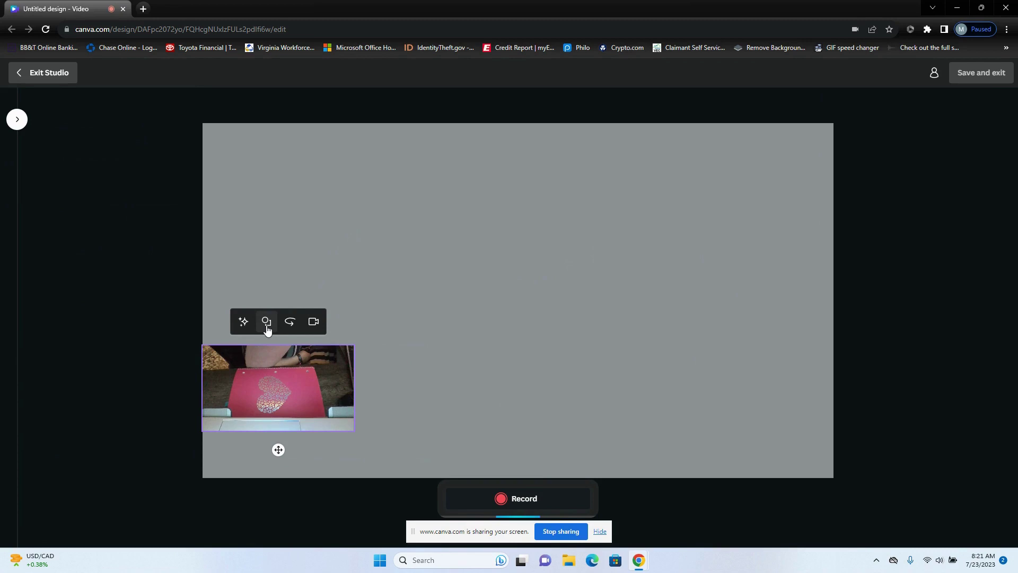
pyautogui.click(267, 324)
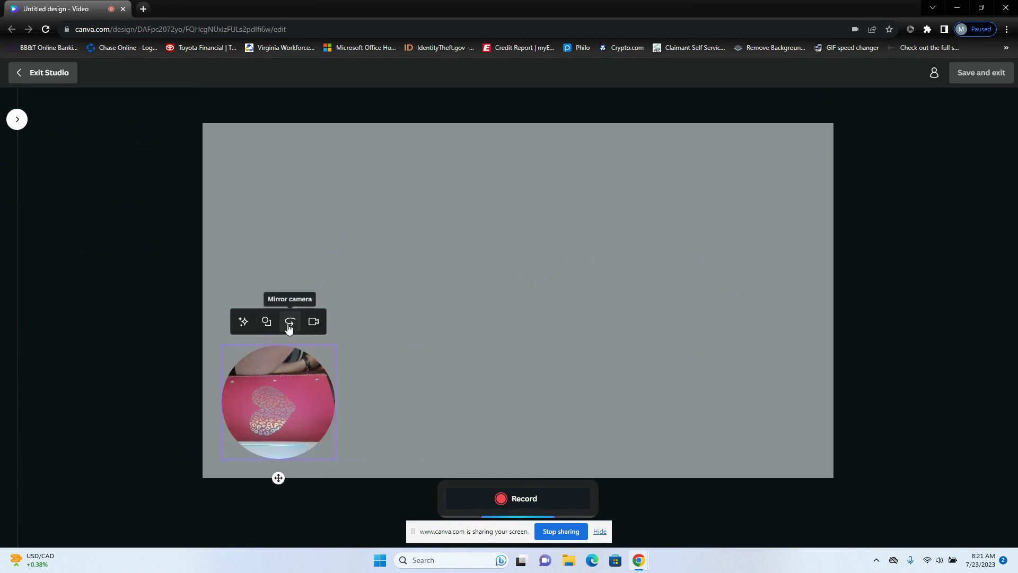
pyautogui.click(289, 325)
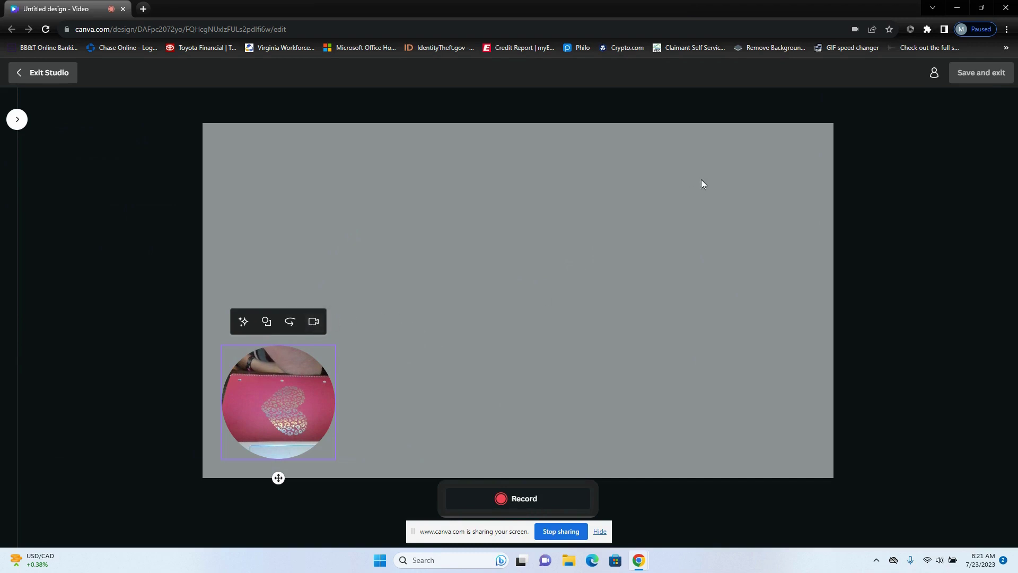
# Step: Show the recording sources panel: Camera-only mode, HP Wide Vision HD Camera, Communications microphone
pyautogui.click(933, 74)
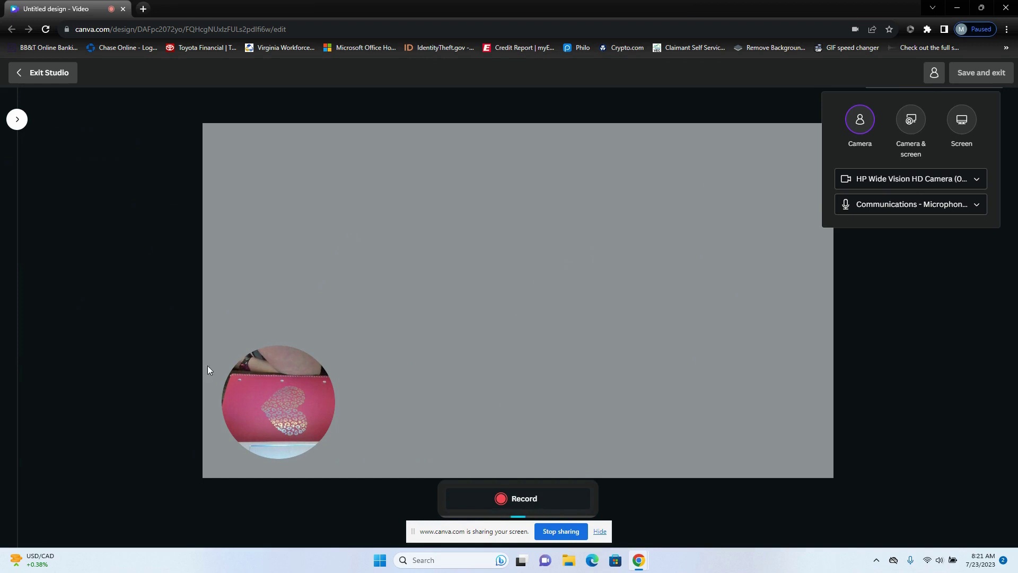
# Step: Switch to Camera & screen mode and share the Home - Canva Chrome tab
pyautogui.click(910, 124)
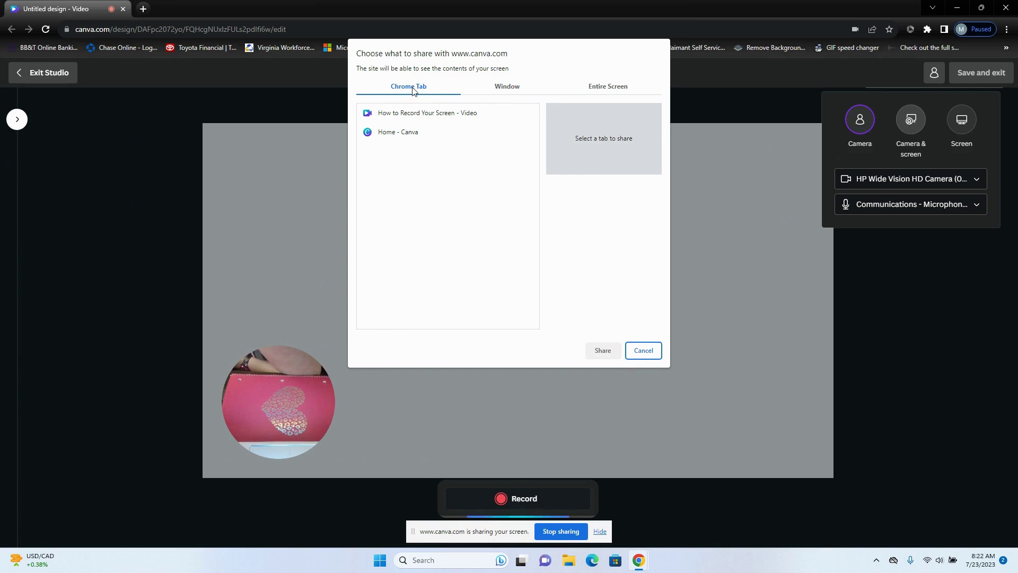
pyautogui.click(383, 136)
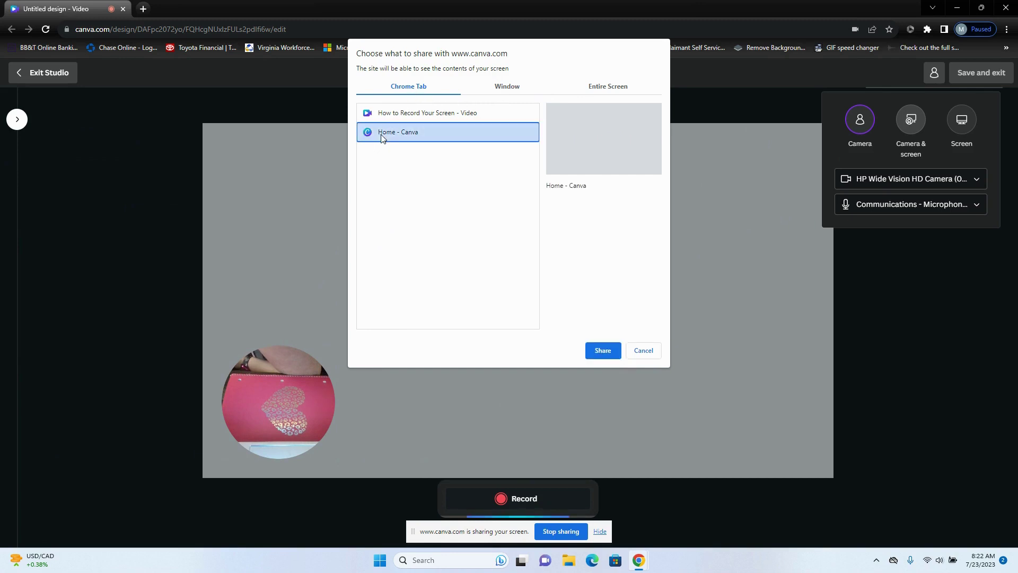
pyautogui.click(602, 351)
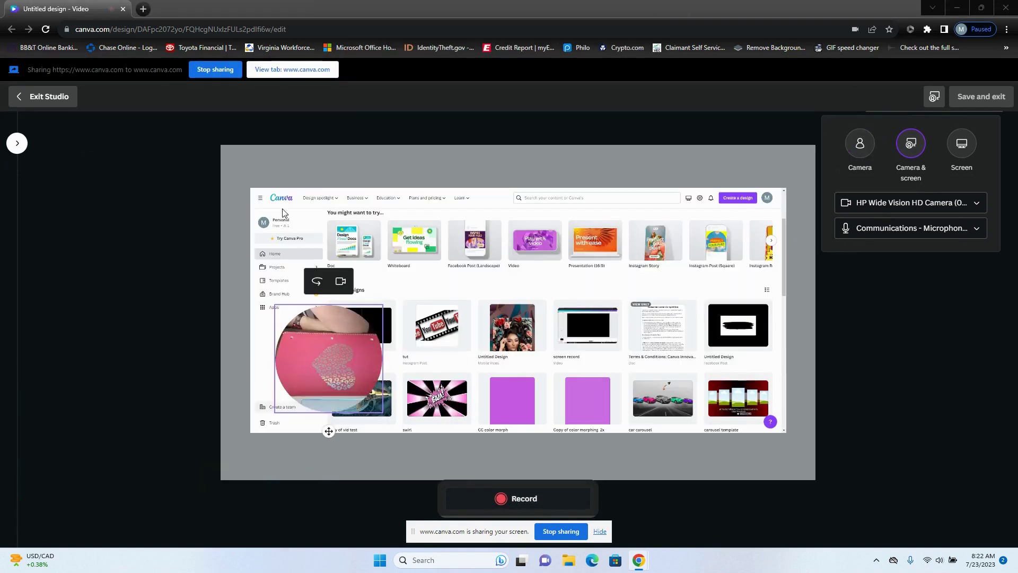
# Step: Reshare from the Window list, selecting the full Home - Canva browser window
pyautogui.click(906, 147)
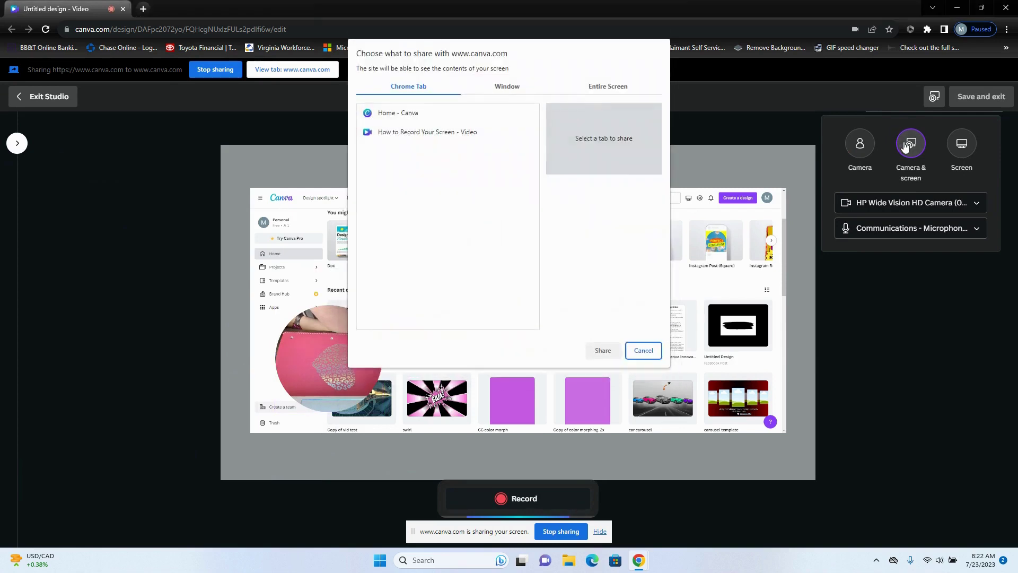
pyautogui.click(508, 90)
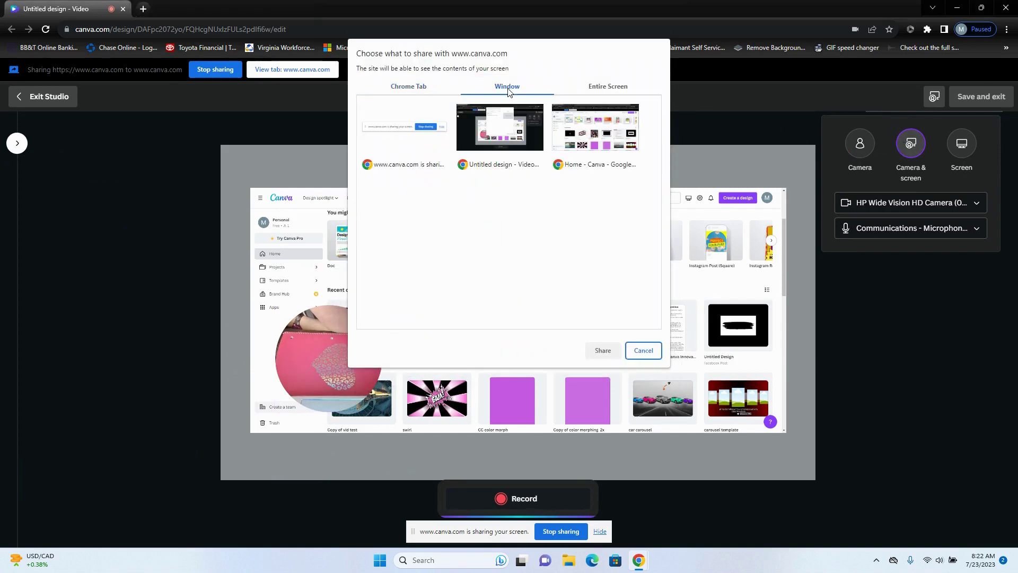
pyautogui.click(592, 143)
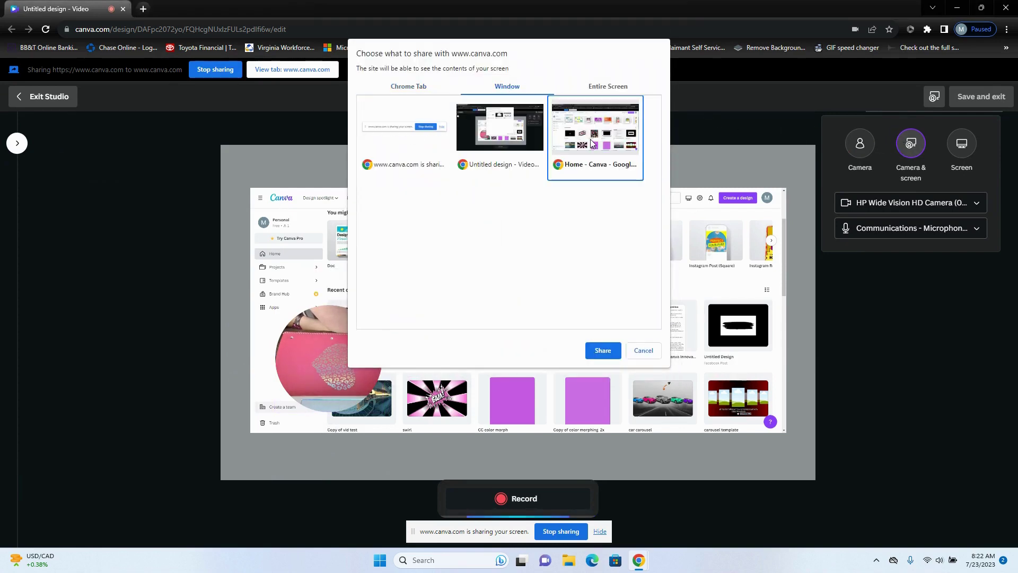
pyautogui.click(602, 351)
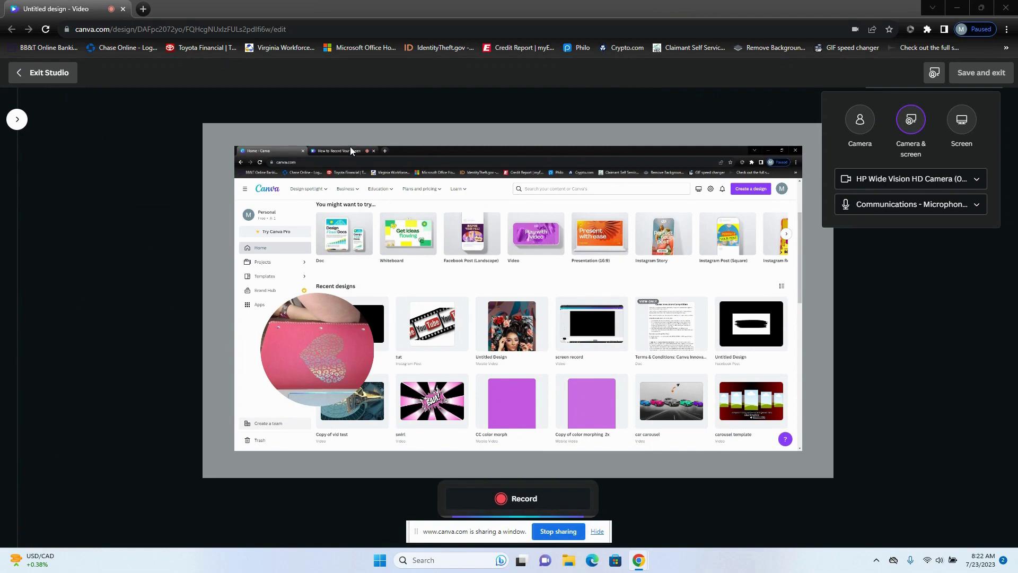
# Step: Reshare from the Entire Screen list, selecting Screen 1 alongside the webcam bubble
pyautogui.click(908, 122)
pyautogui.click(610, 90)
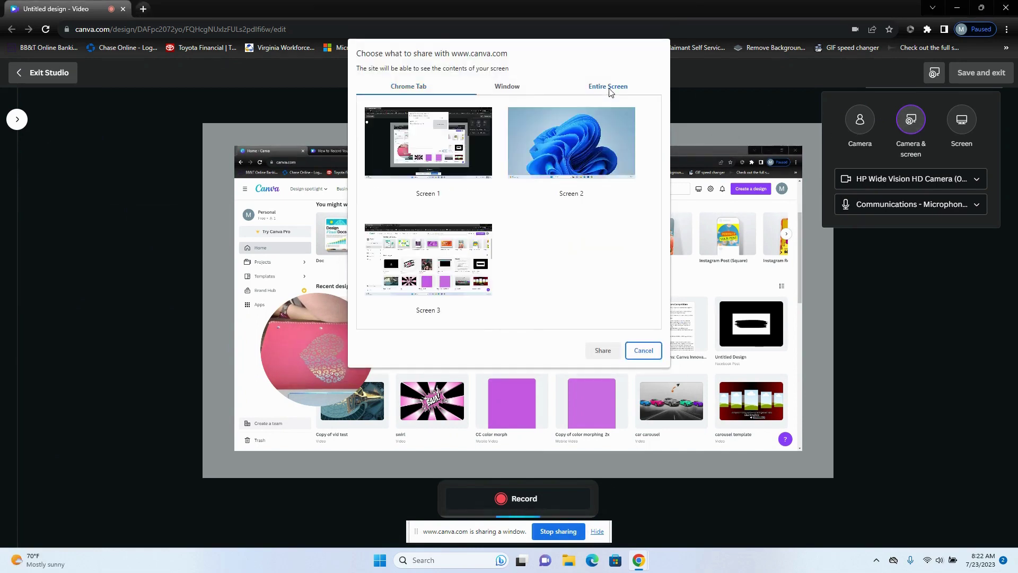
pyautogui.click(413, 164)
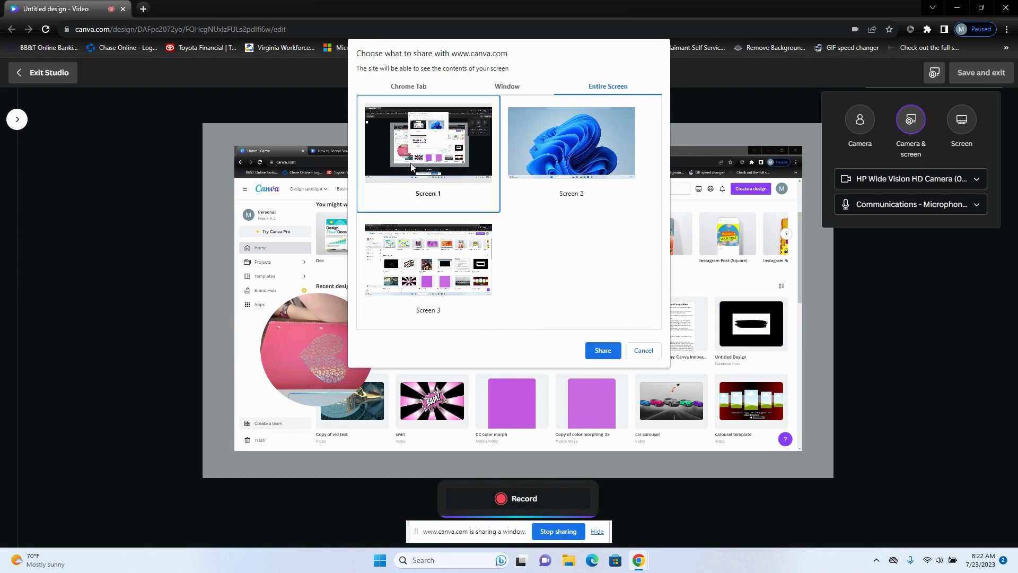
pyautogui.click(602, 350)
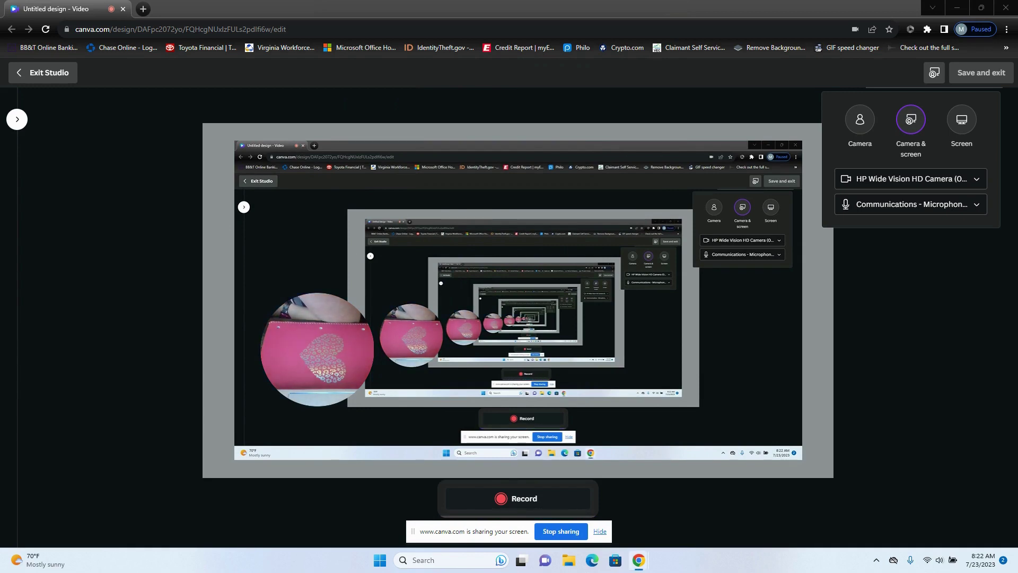
# Step: Share Entire Screen 2, then switch to Screen-only mode with camera and microphone off
pyautogui.click(919, 124)
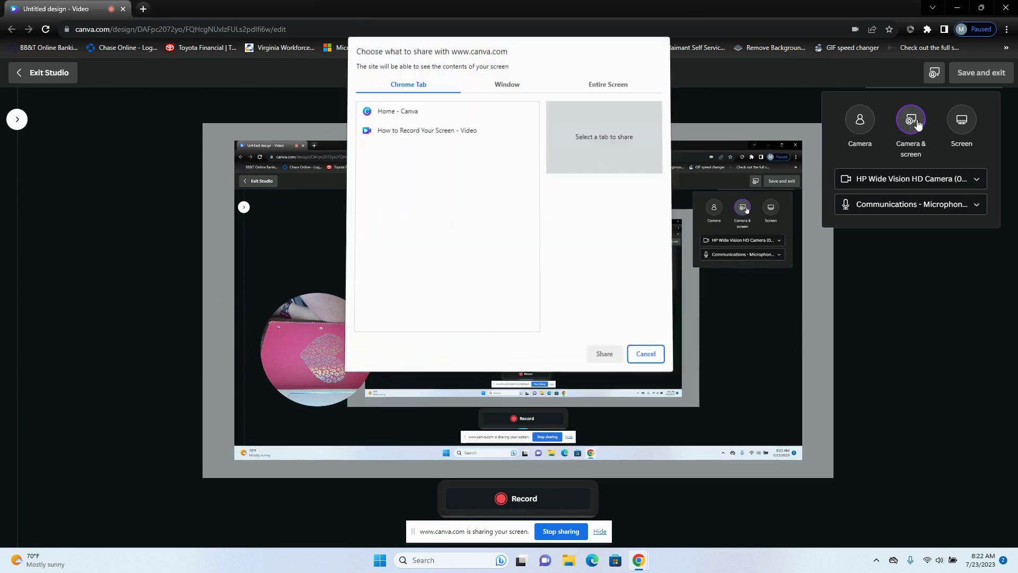
pyautogui.click(599, 87)
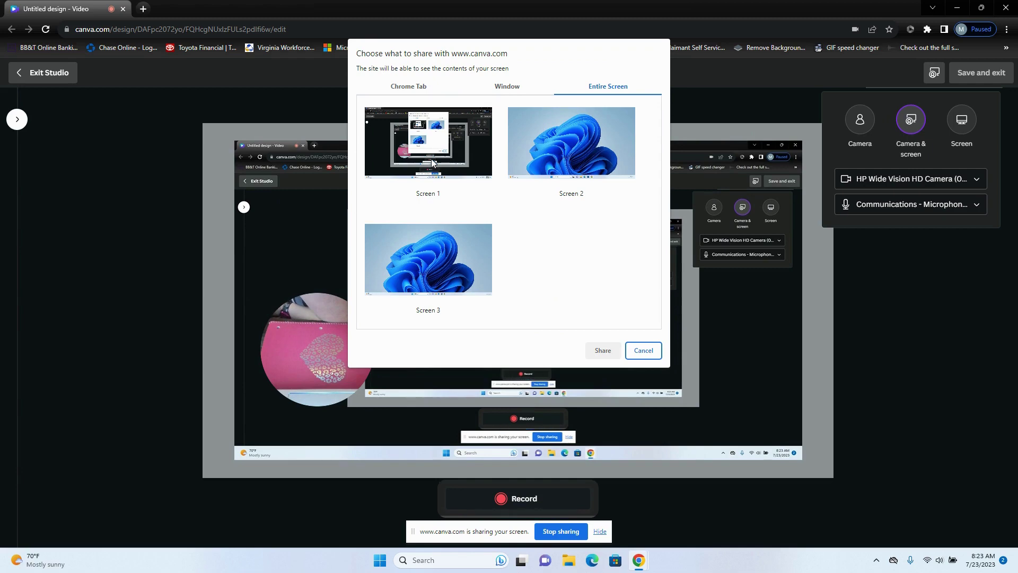
pyautogui.click(575, 158)
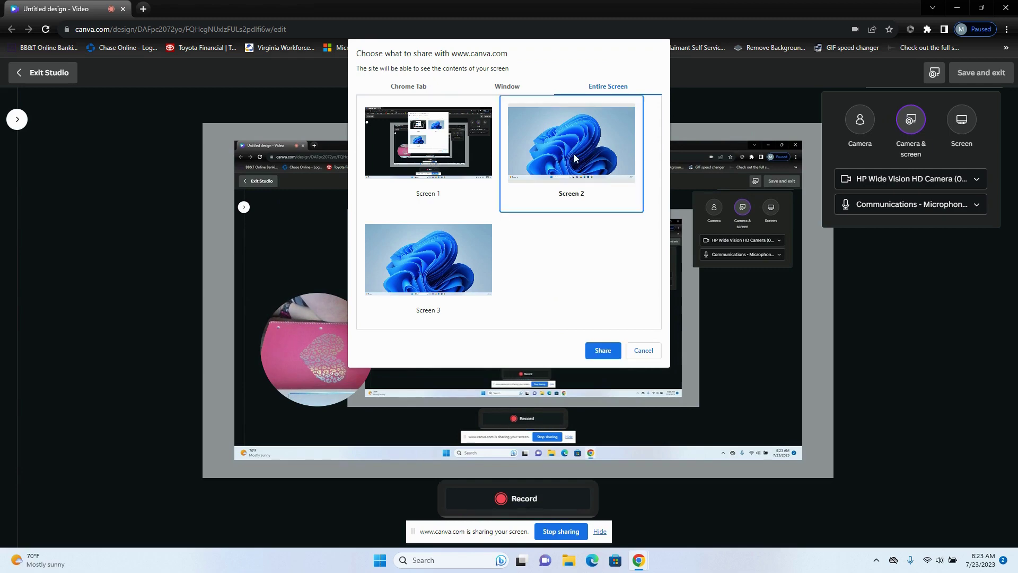
pyautogui.click(602, 350)
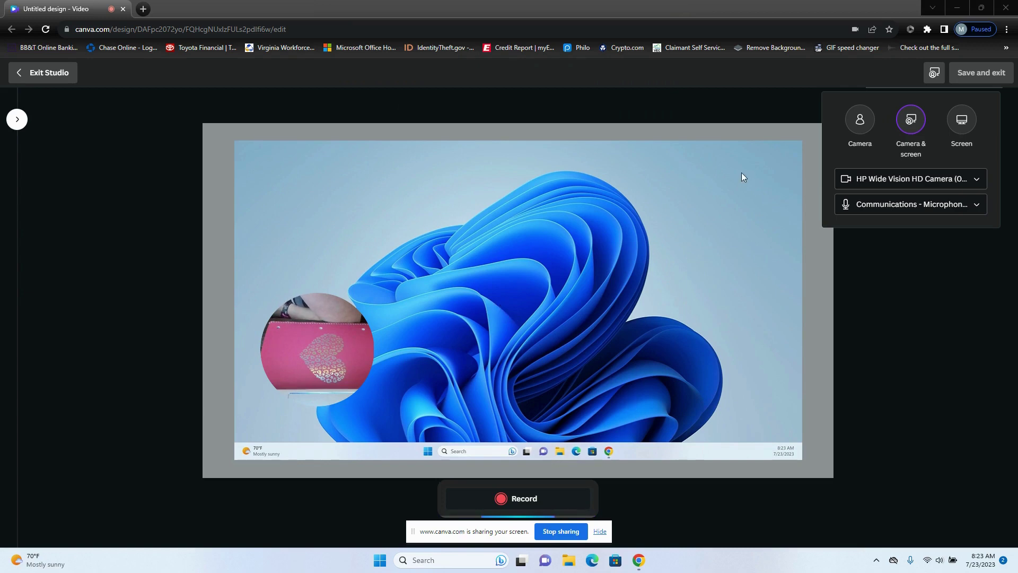
pyautogui.click(966, 122)
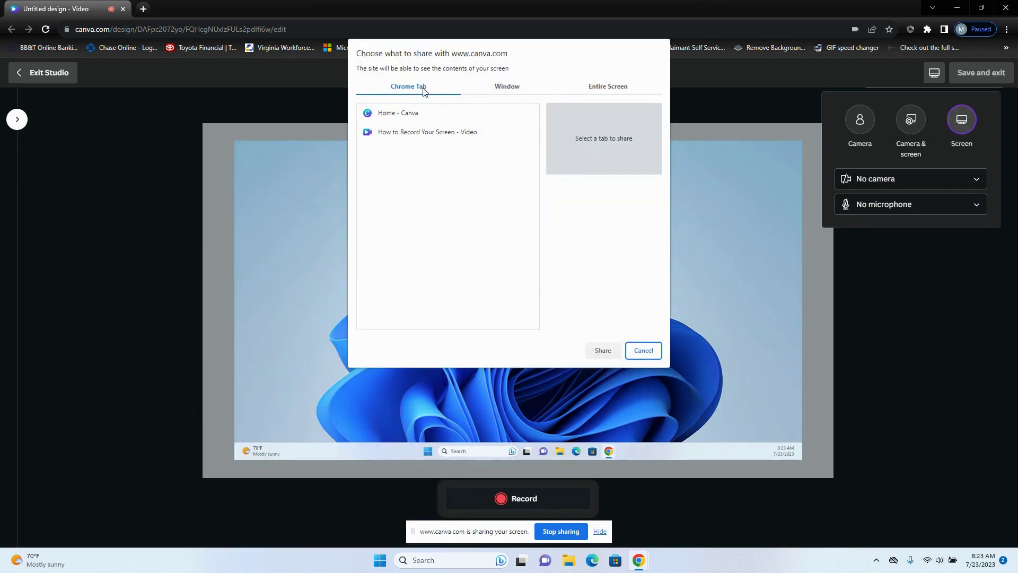
# Step: Share the Home - Canva tab, keep Screen-only mode without camera, and show microphone options
pyautogui.click(404, 114)
pyautogui.click(591, 350)
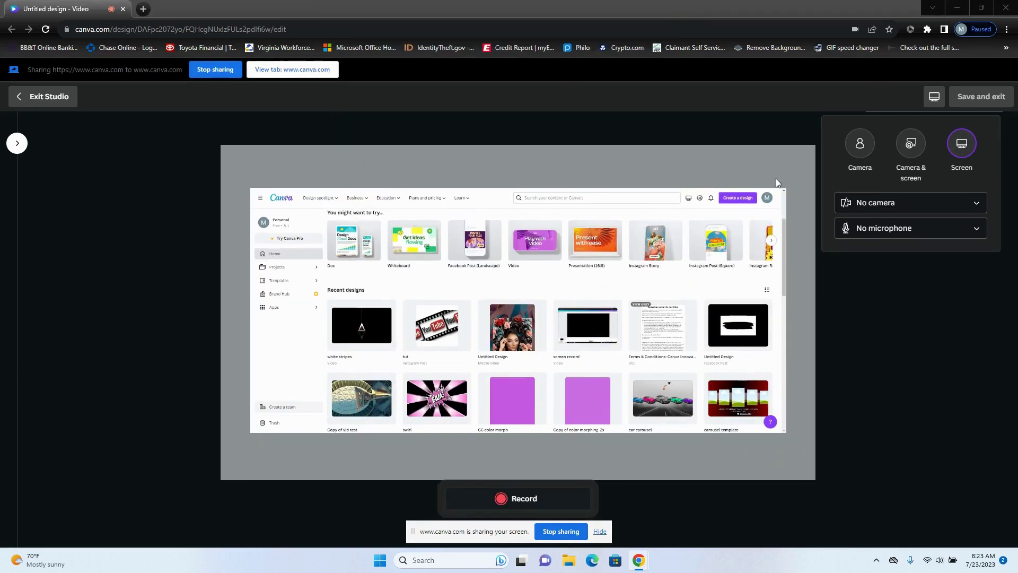
pyautogui.click(978, 205)
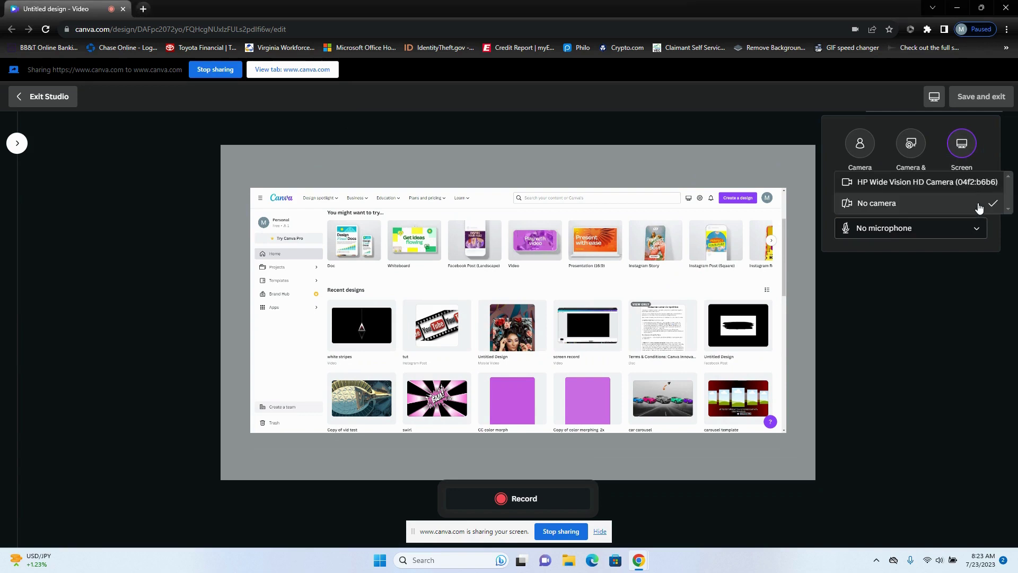
pyautogui.click(978, 204)
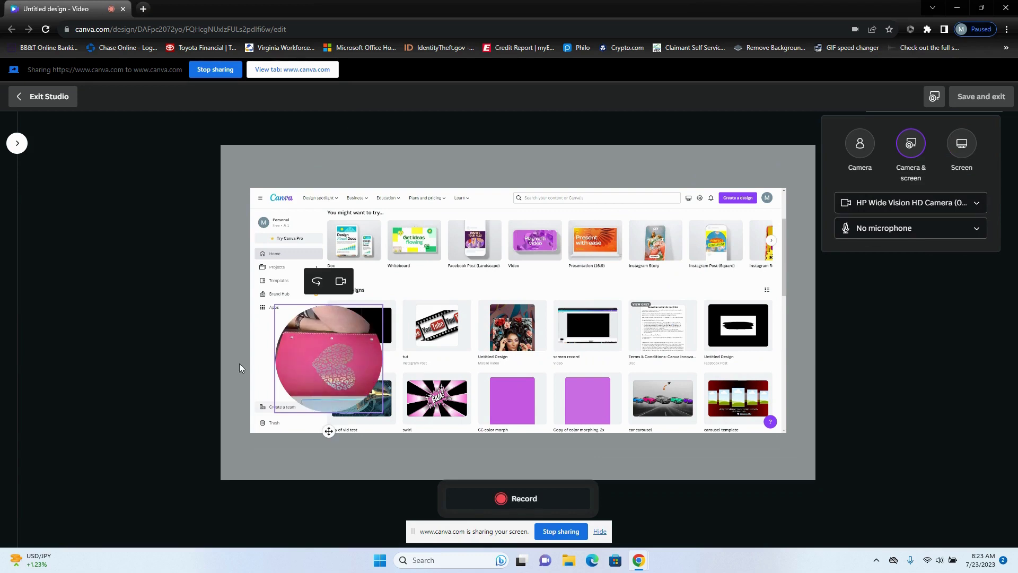
pyautogui.click(958, 151)
pyautogui.click(978, 230)
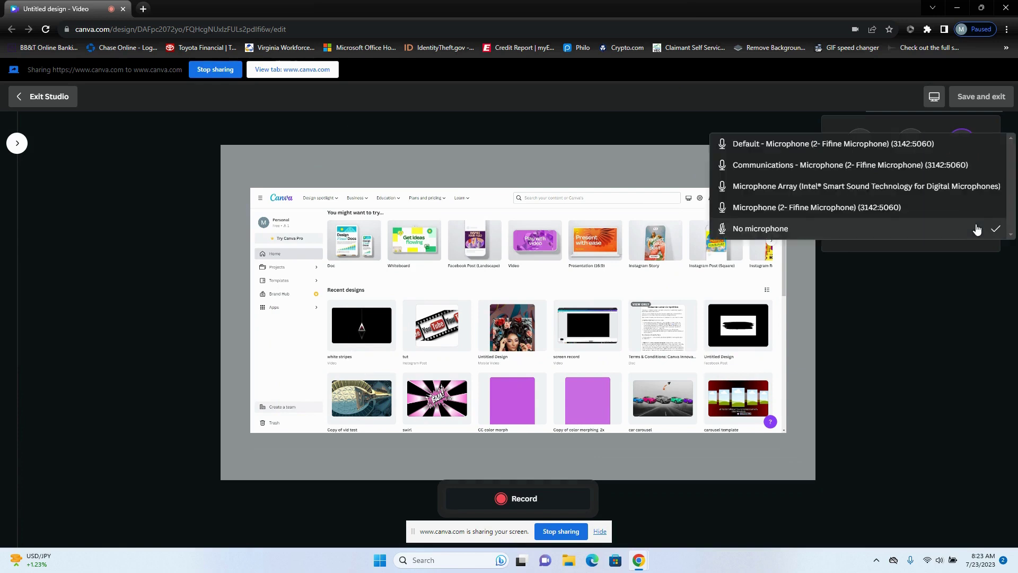
# Step: Select Communications - Microphone as the recording microphone in Camera & screen mode
pyautogui.click(887, 165)
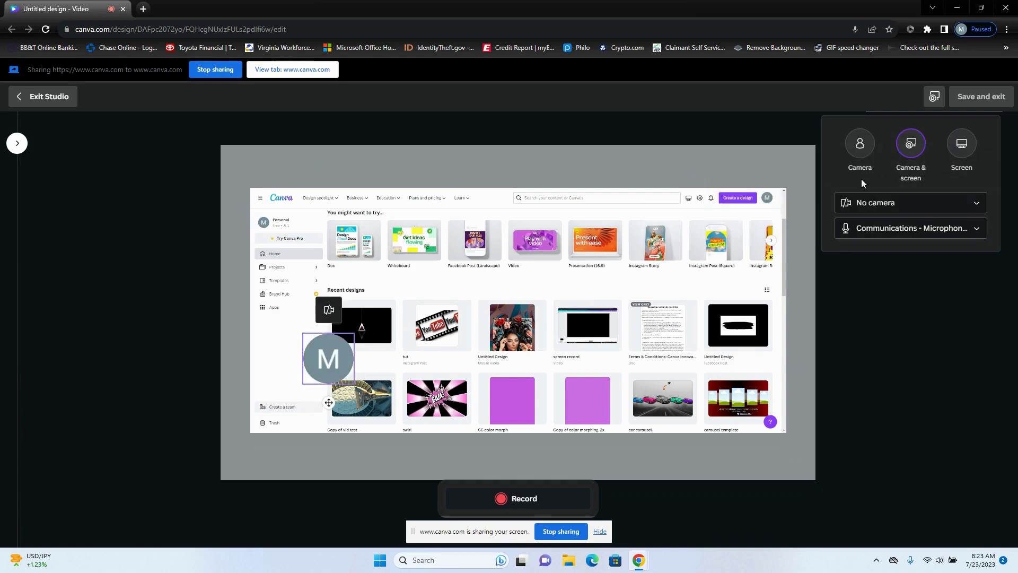
# Step: Capture a roughly 6-second recording of the shared home page and finish it
pyautogui.click(502, 498)
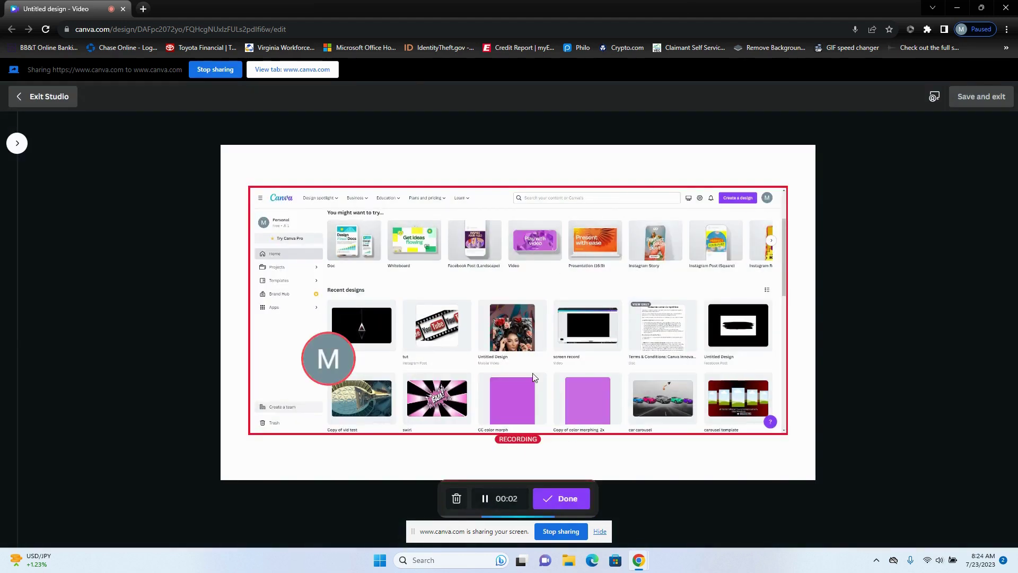
pyautogui.click(560, 508)
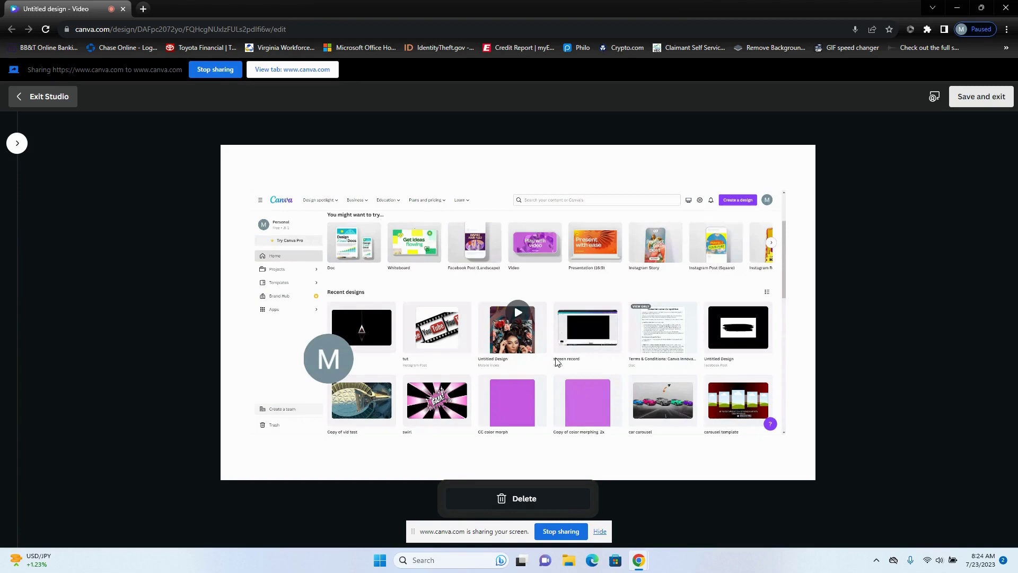
# Step: Save the 6.2-second recording into the video design and preview it with one playback
pyautogui.click(979, 105)
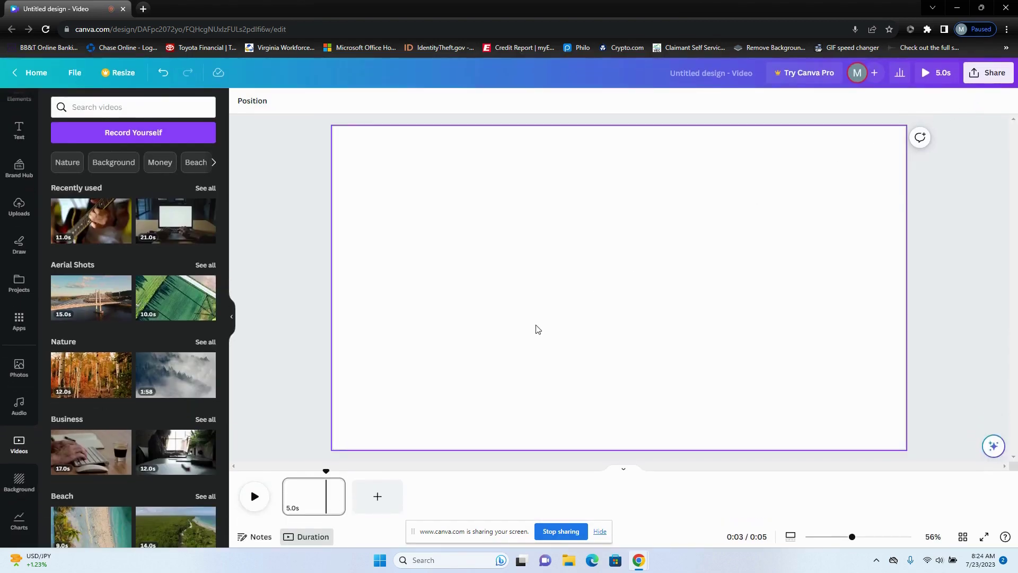
pyautogui.click(255, 497)
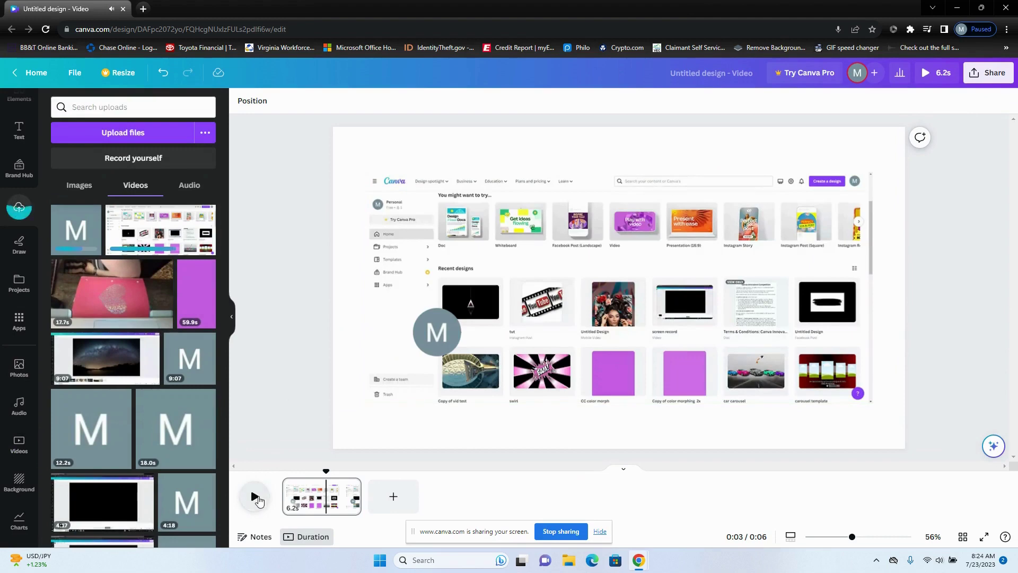
pyautogui.click(257, 498)
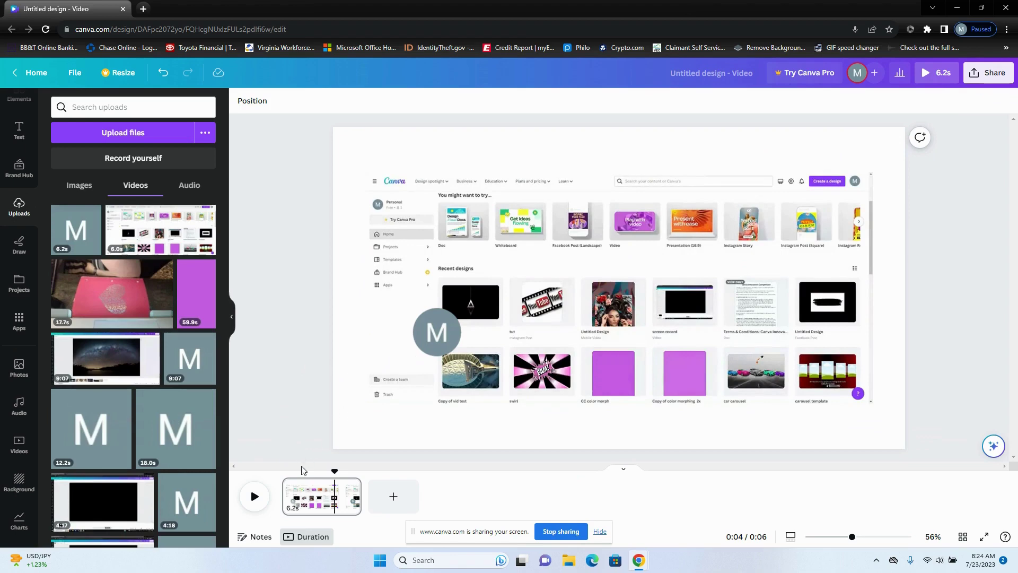
# Step: Try the M avatar bubble at top-right with partial transparency, then return it beside the home page clip
pyautogui.click(443, 337)
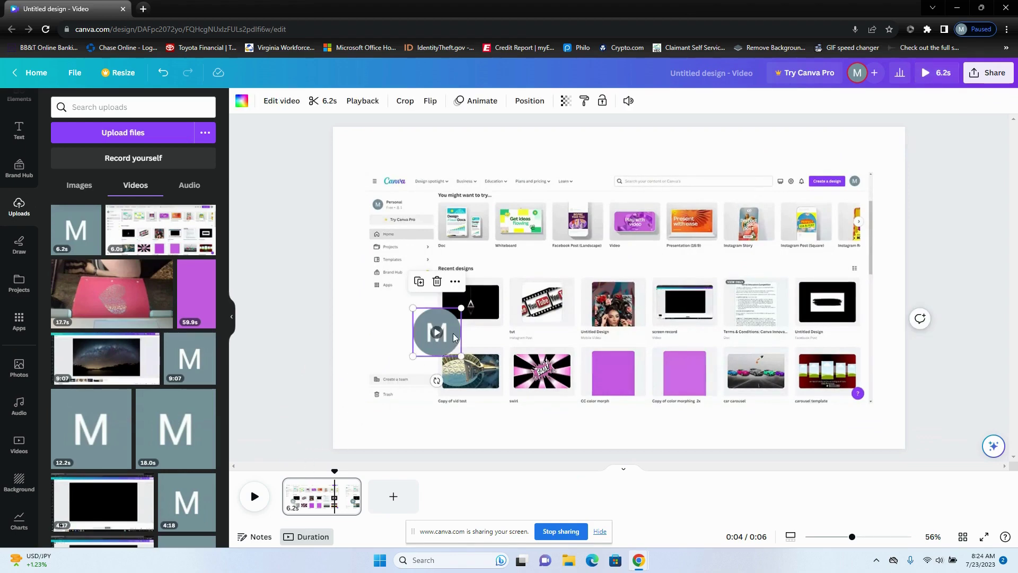
pyautogui.moveTo(454, 337); pyautogui.dragTo(847, 145)
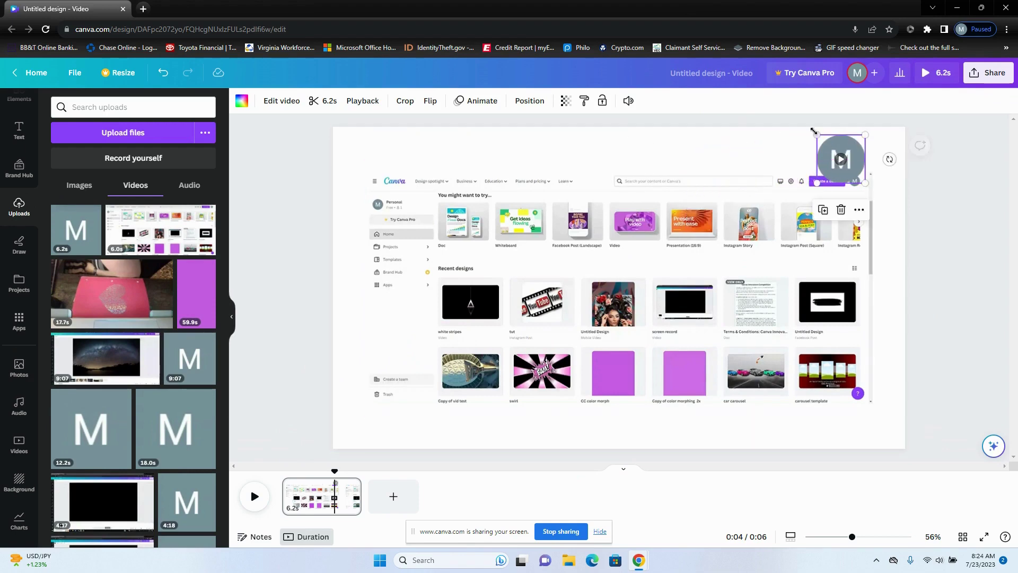
pyautogui.click(566, 101)
pyautogui.moveTo(565, 143); pyautogui.dragTo(450, 144)
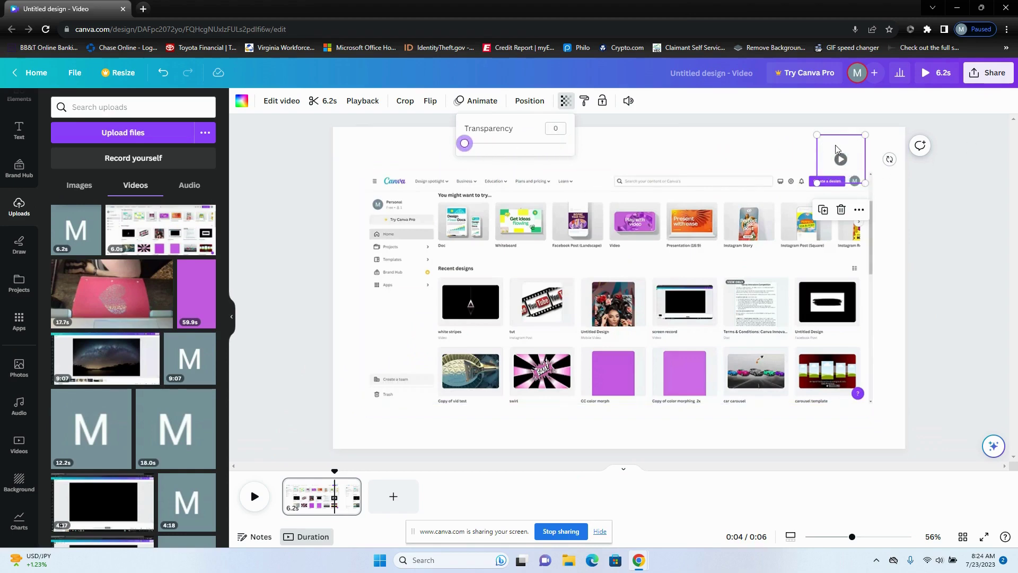
pyautogui.moveTo(465, 143); pyautogui.dragTo(529, 148)
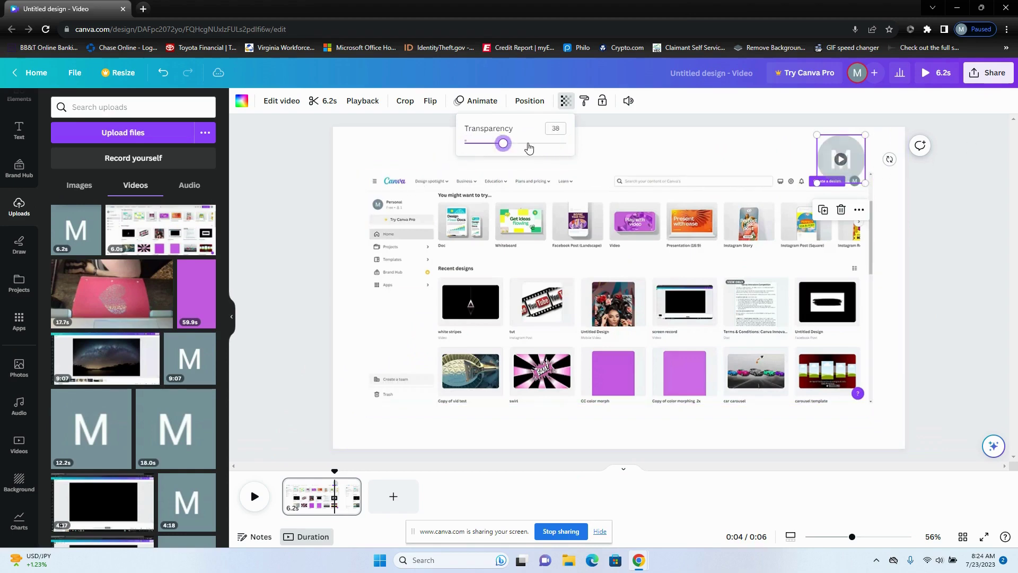
pyautogui.moveTo(848, 152); pyautogui.dragTo(436, 316)
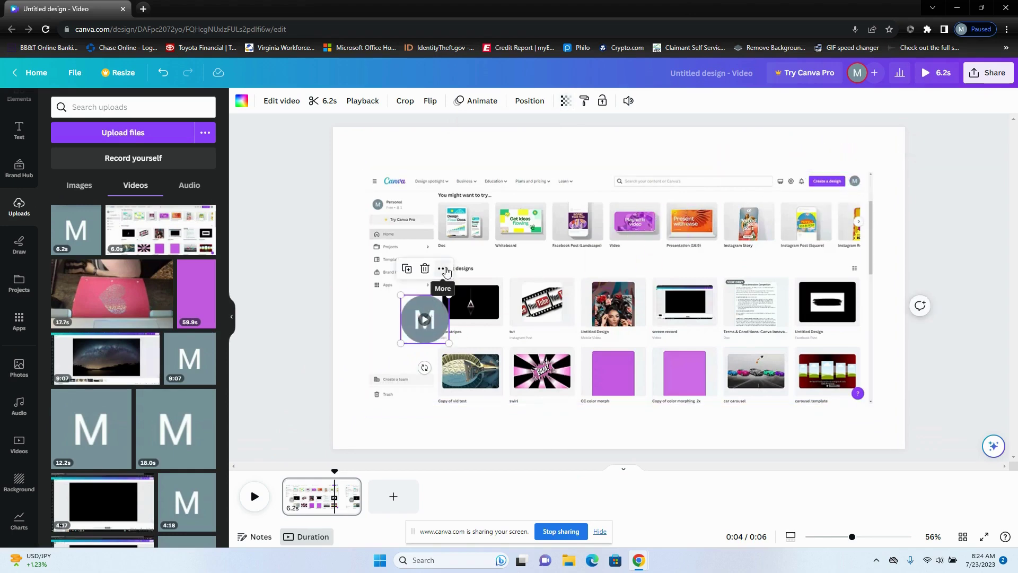
# Step: Detach the M avatar video from its round frame and stretch it over the page's right side
pyautogui.click(445, 272)
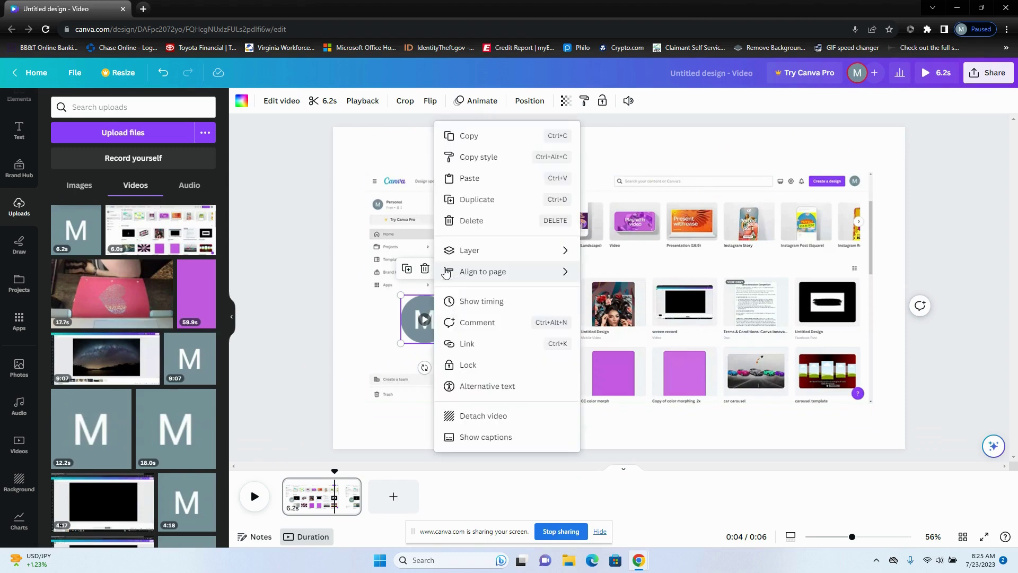
pyautogui.click(415, 305)
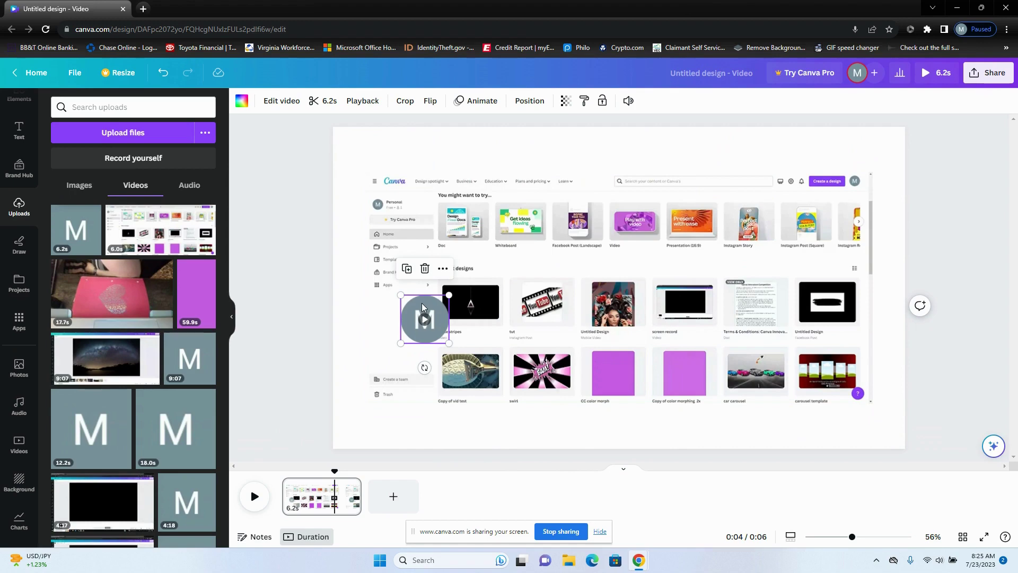
pyautogui.click(443, 268)
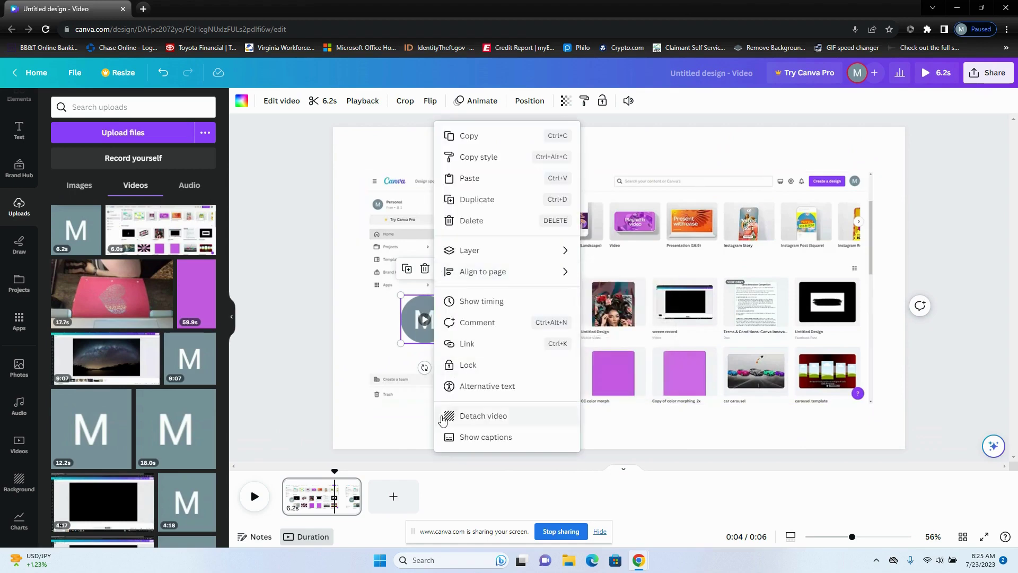
pyautogui.click(466, 416)
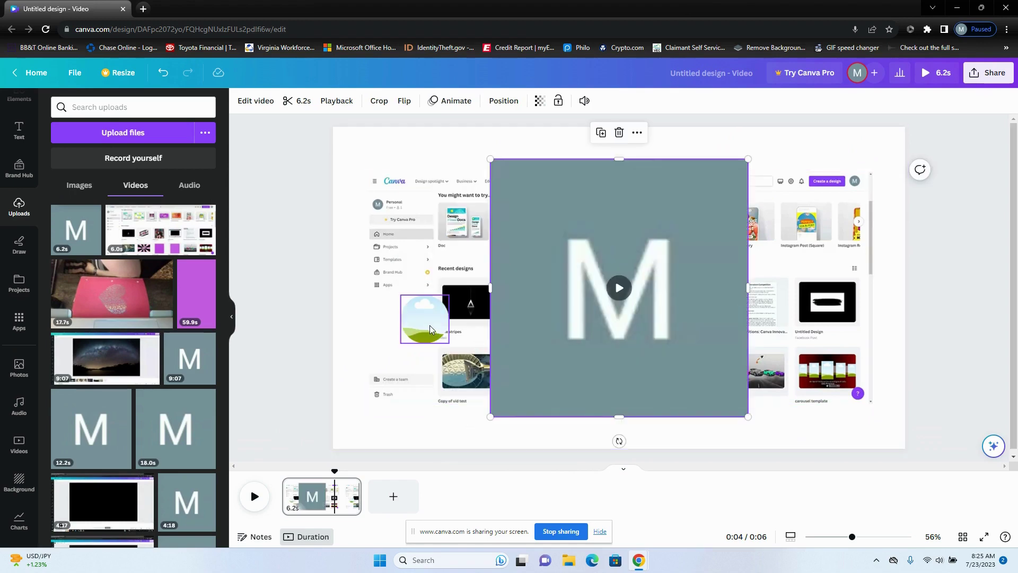
pyautogui.moveTo(525, 294); pyautogui.dragTo(679, 265)
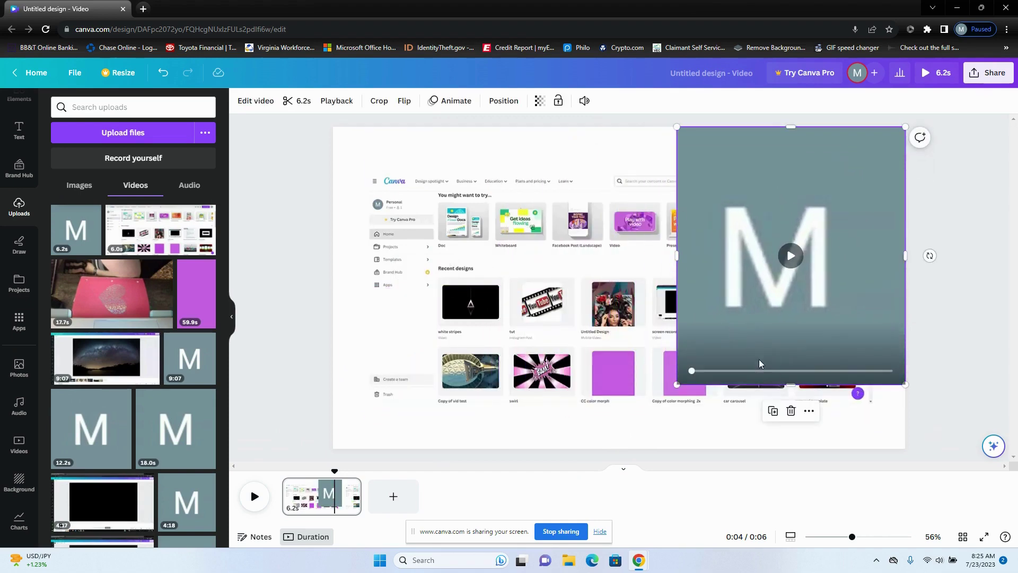
pyautogui.moveTo(790, 386); pyautogui.dragTo(777, 438)
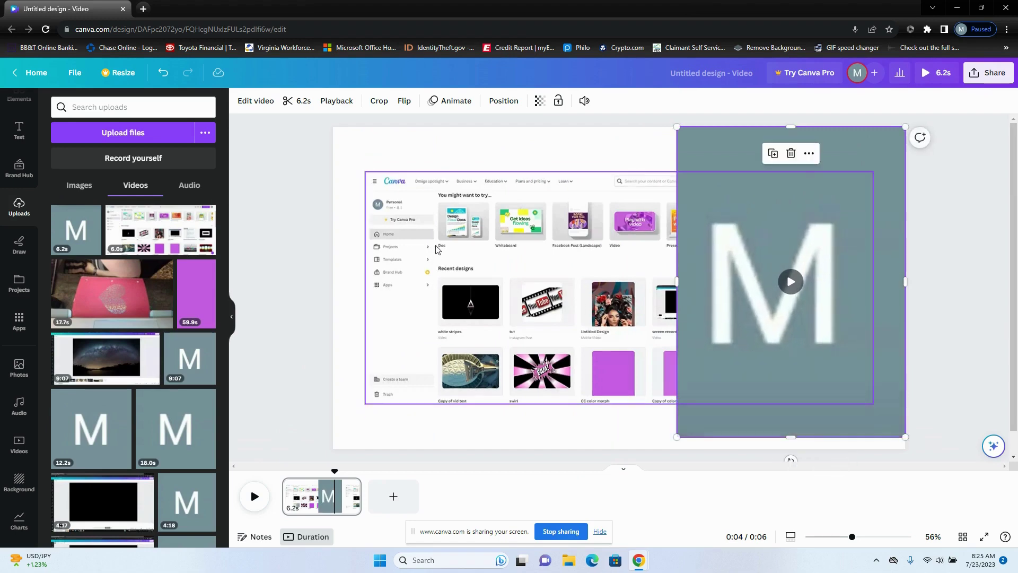
# Step: Shrink the home page recording proportionally and place it in the upper left
pyautogui.click(445, 199)
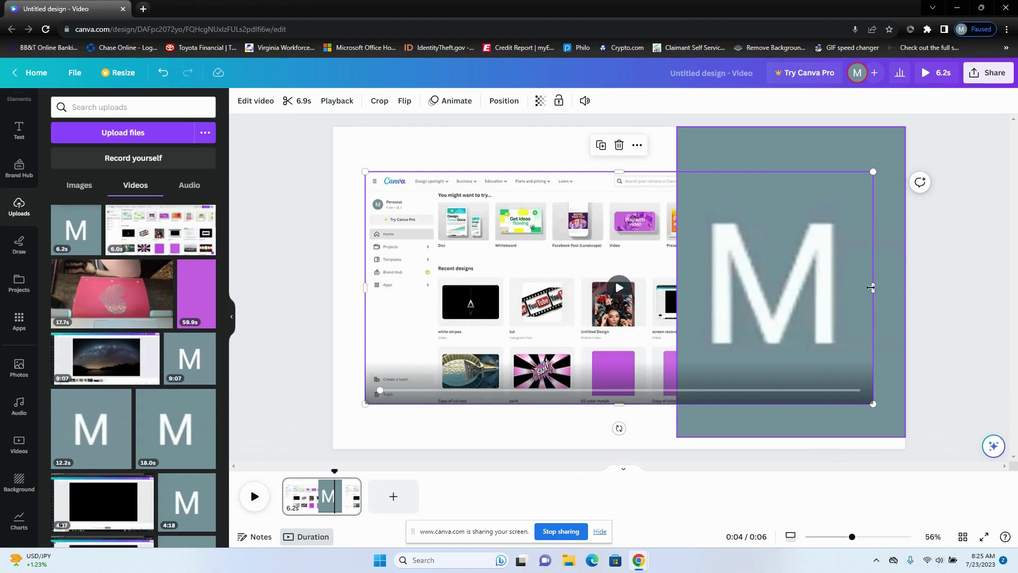
pyautogui.moveTo(874, 171); pyautogui.dragTo(624, 220)
pyautogui.moveTo(498, 306); pyautogui.dragTo(514, 176)
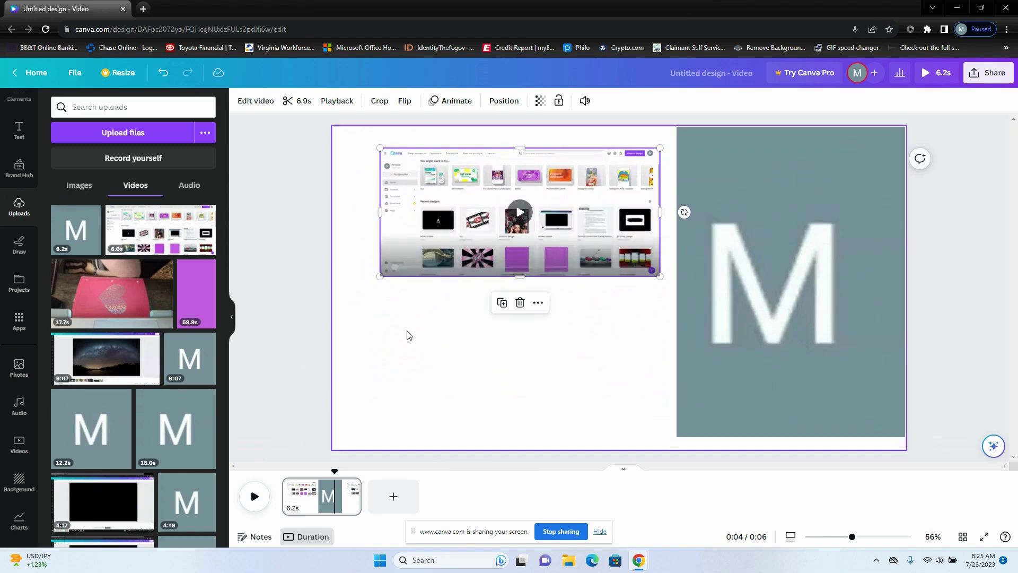
pyautogui.click(498, 427)
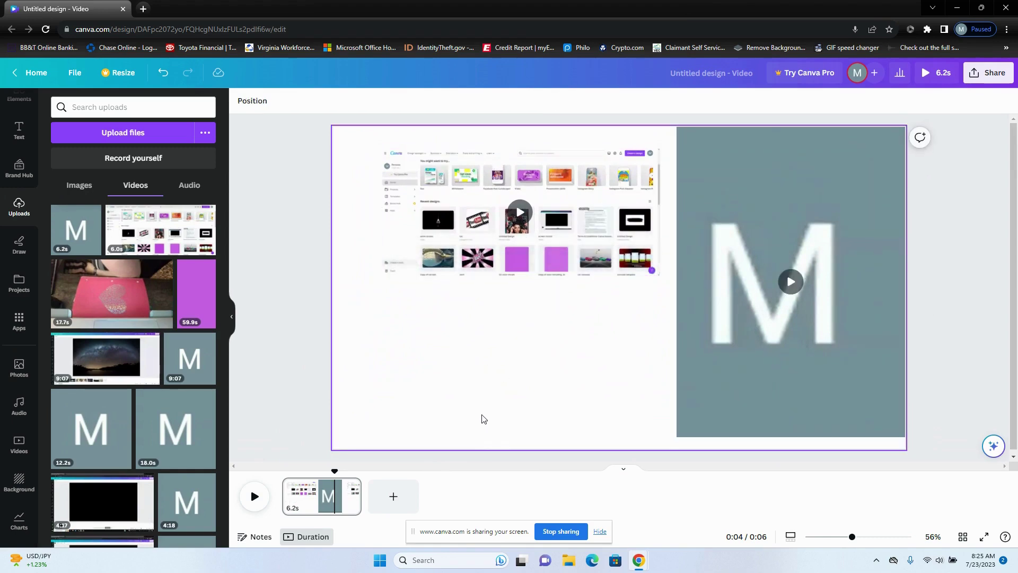